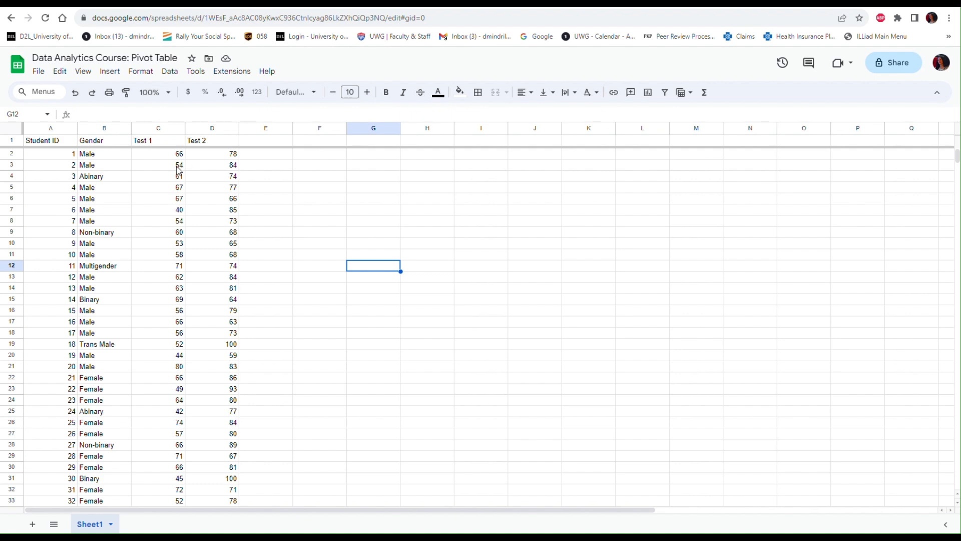
# Step: Create a pivot table on a new sheet from columns A to D of Sheet1
pyautogui.scroll(-3, 330, 310)
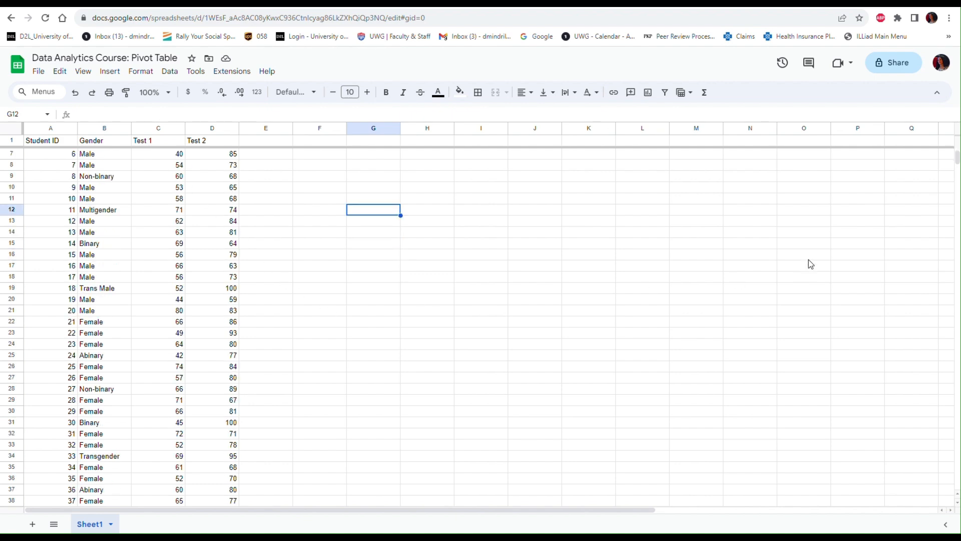
pyautogui.moveTo(957, 160); pyautogui.dragTo(953, 131)
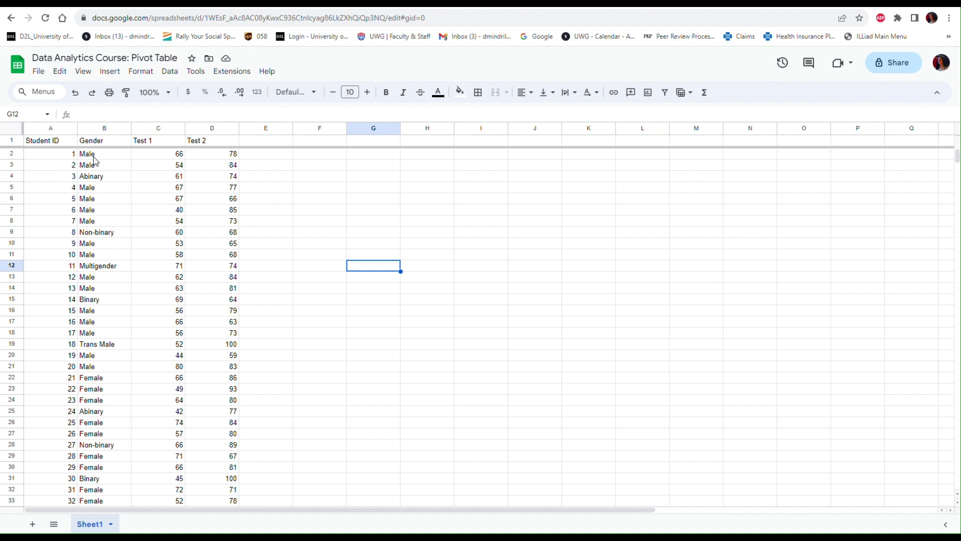
pyautogui.moveTo(37, 132); pyautogui.dragTo(220, 139)
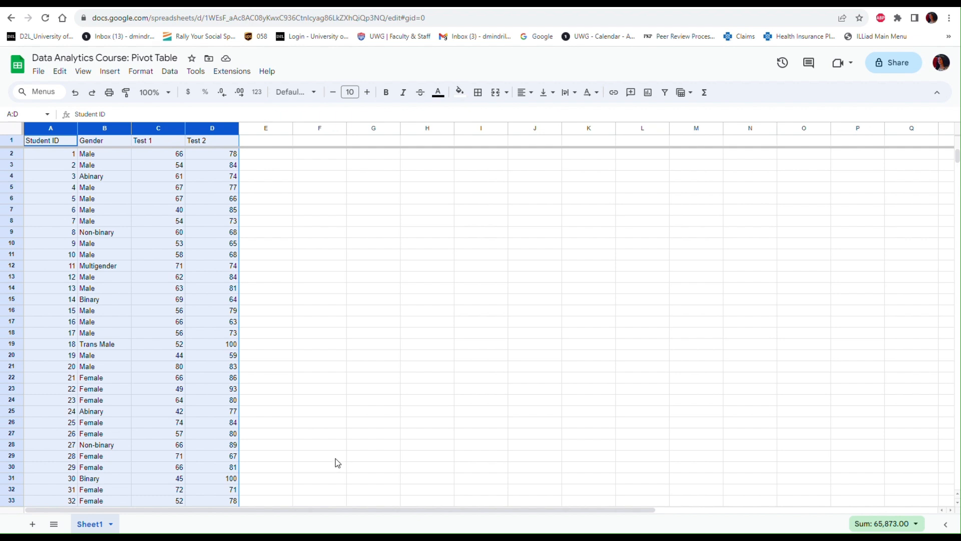
pyautogui.click(111, 72)
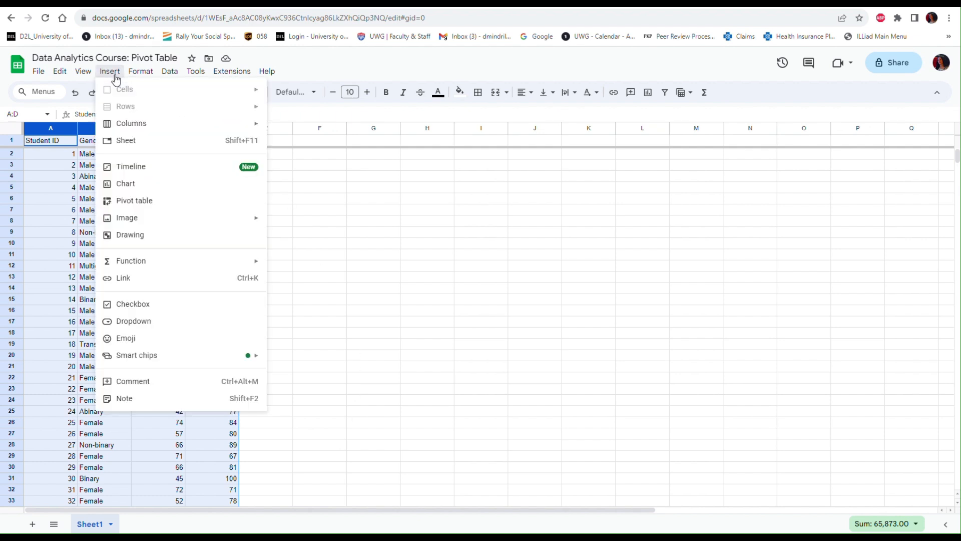
pyautogui.click(135, 204)
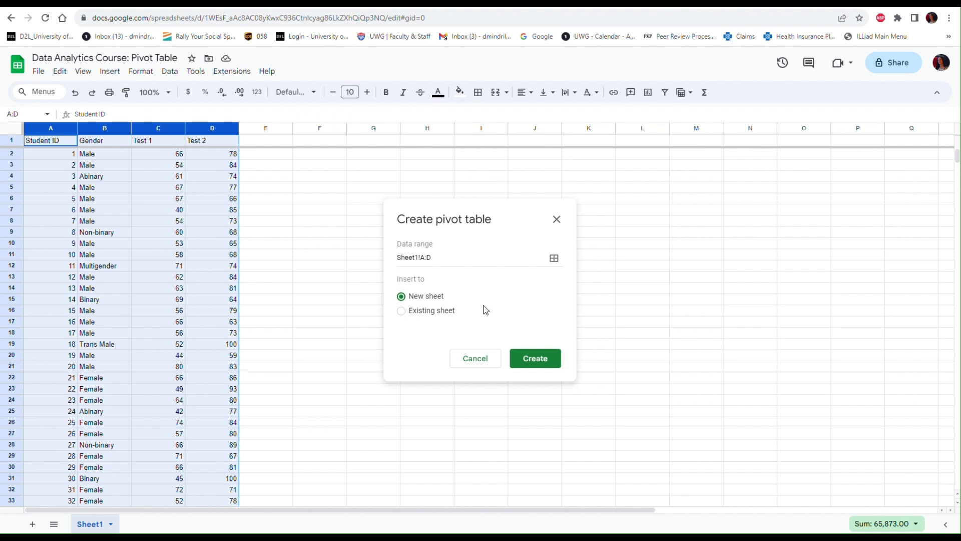
pyautogui.click(535, 365)
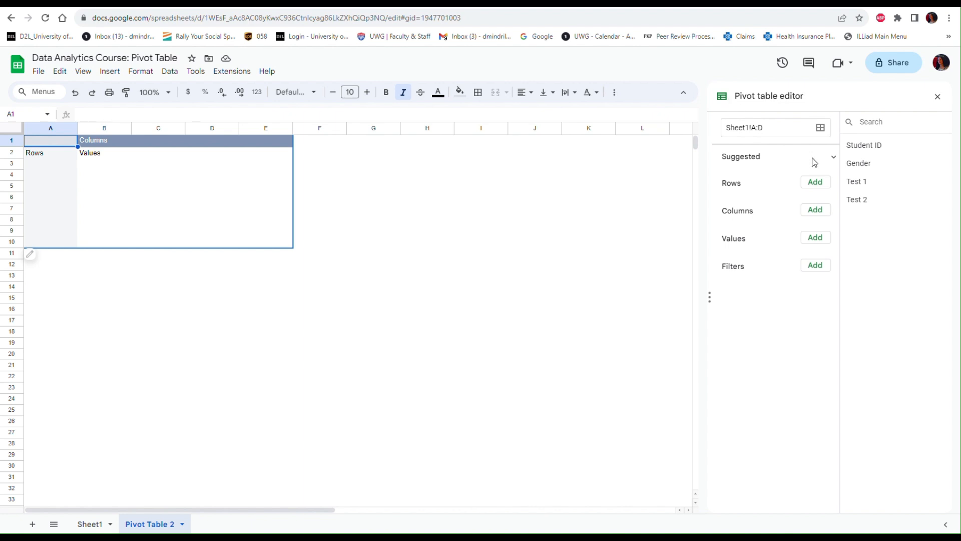
# Step: Add Gender to the pivot table both as the row grouping and as a value field
pyautogui.click(816, 183)
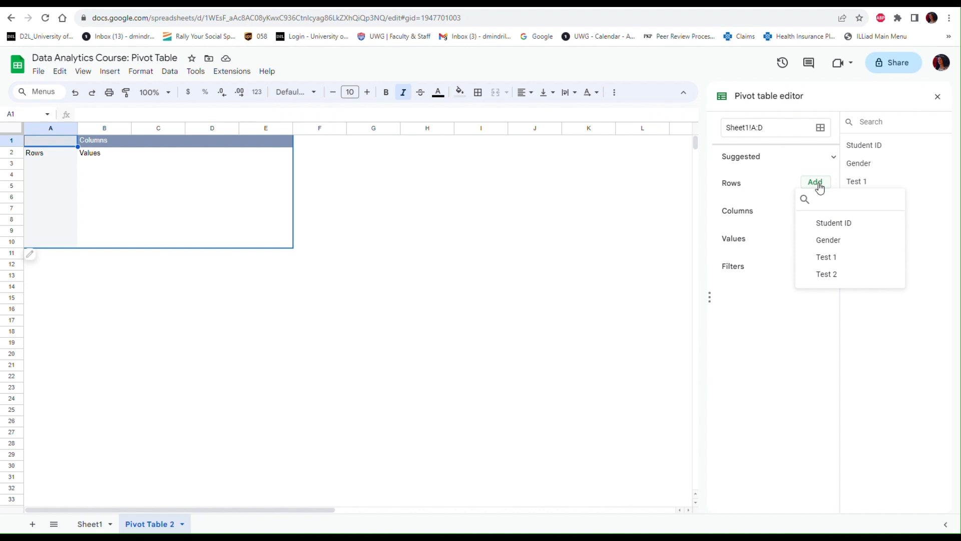
pyautogui.click(835, 241)
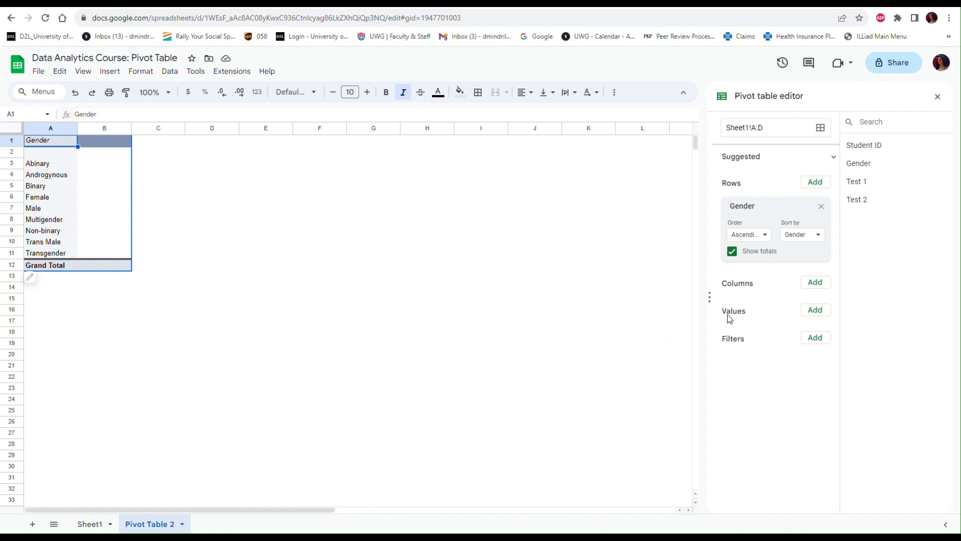
pyautogui.click(816, 310)
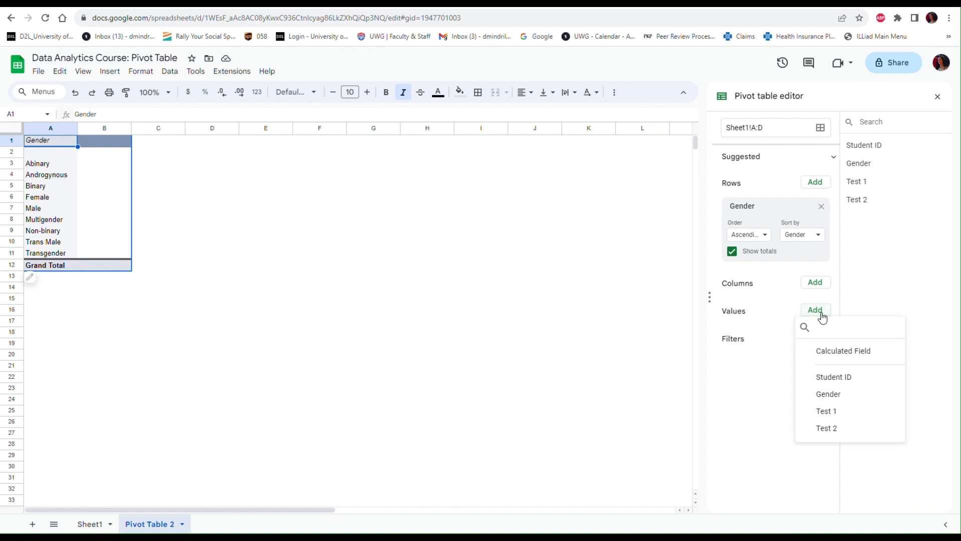
pyautogui.click(829, 395)
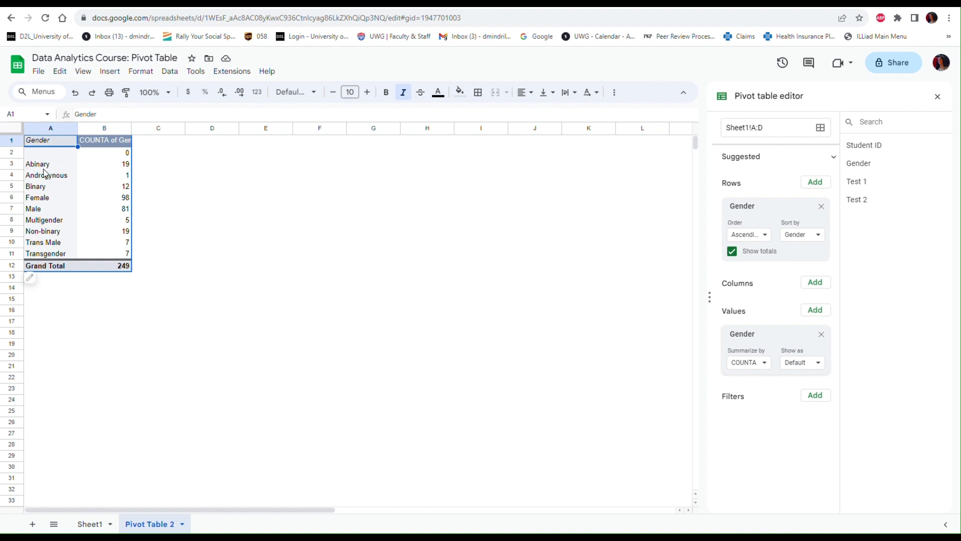
# Step: Rename the pivot table's gender count column header in B1 to N
pyautogui.click(111, 145)
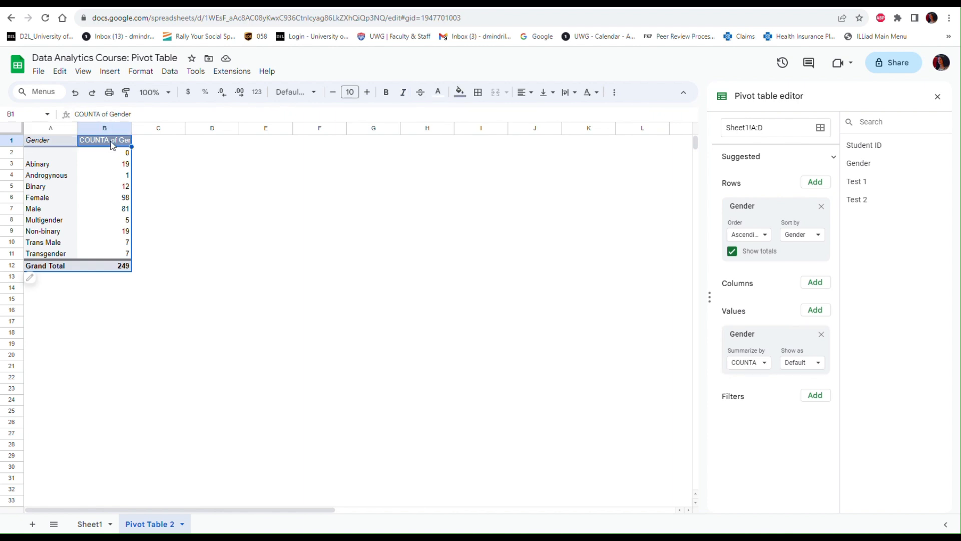
pyautogui.doubleClick(113, 145)
pyautogui.write('C')
pyautogui.write('N')
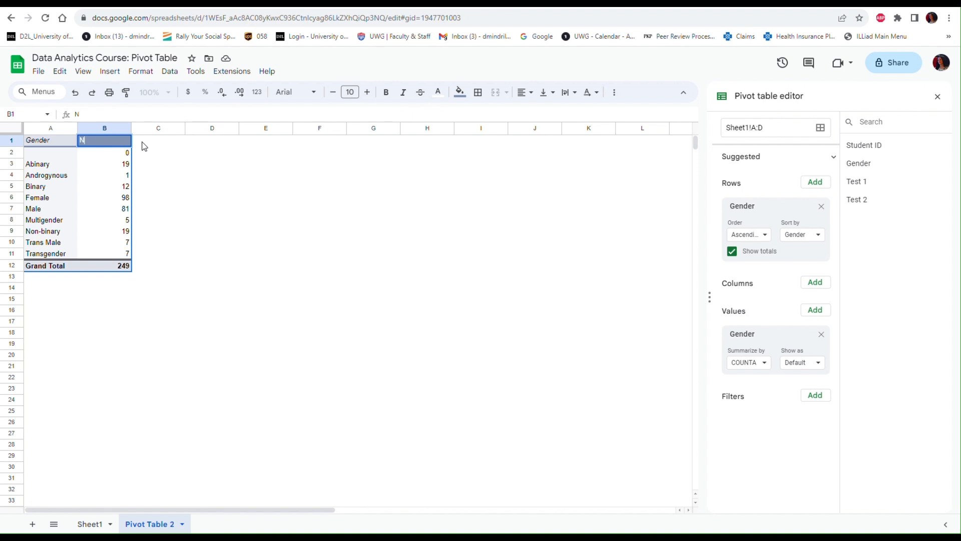
pyautogui.press('Return')
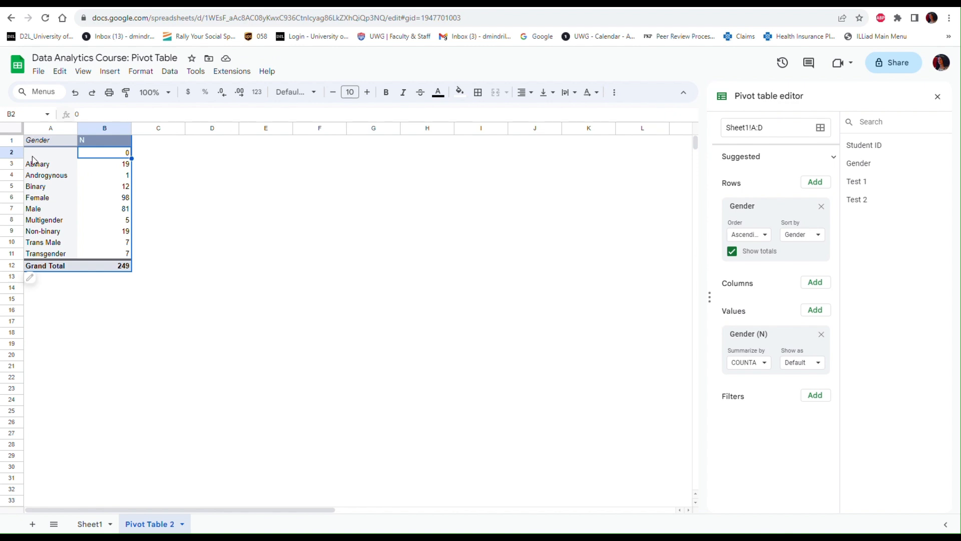
pyautogui.click(162, 168)
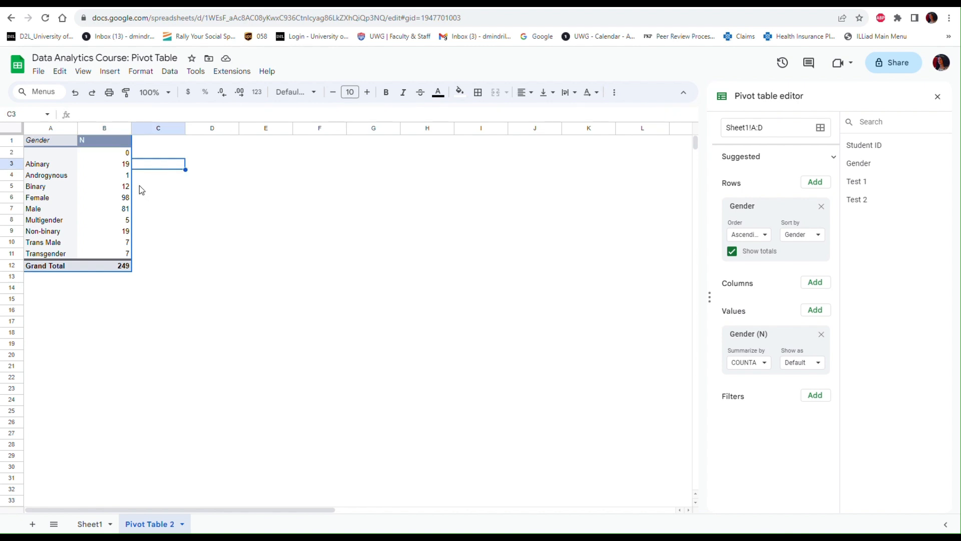
# Step: Check Sheet1 for empty rows within the source range and add a Gender filter to the pivot table that excludes blanks
pyautogui.click(93, 525)
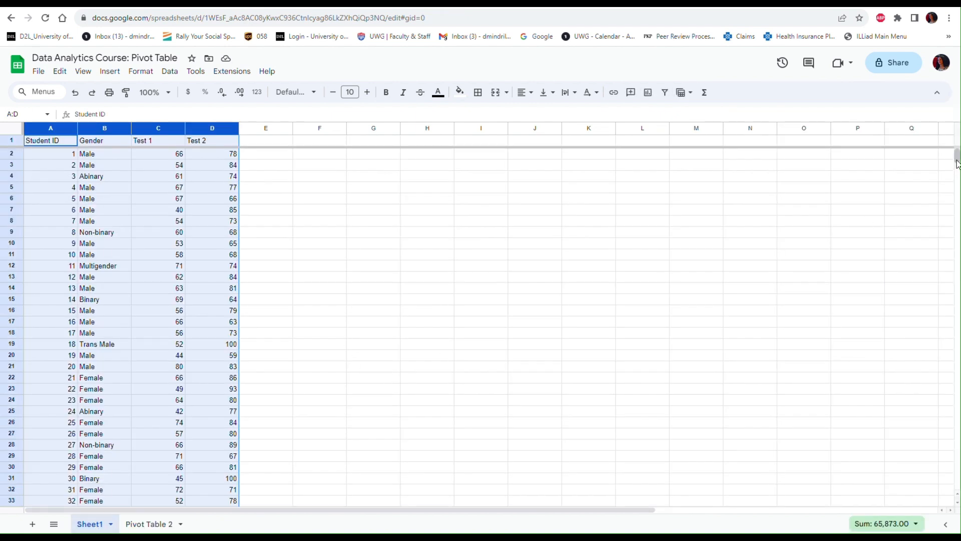
pyautogui.moveTo(956, 159); pyautogui.dragTo(956, 481)
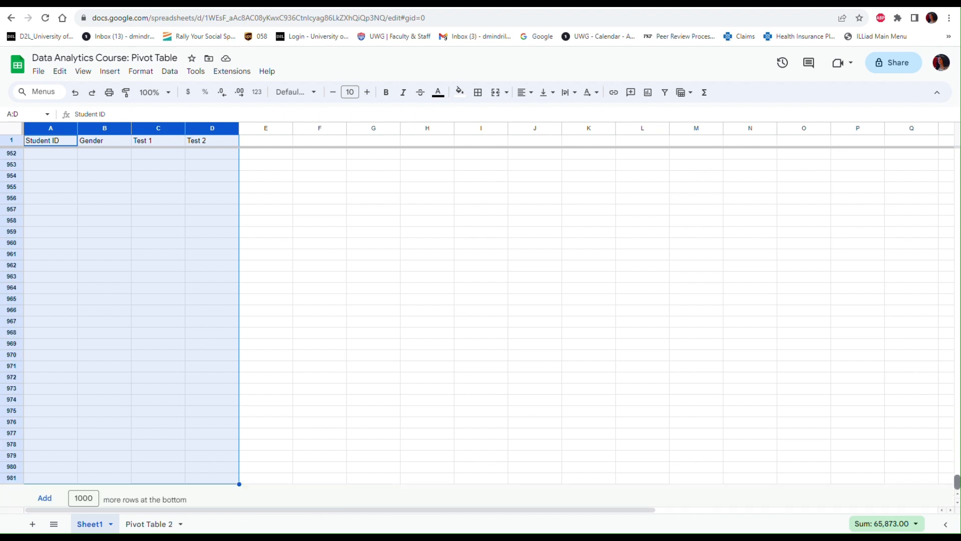
pyautogui.moveTo(956, 480); pyautogui.dragTo(957, 156)
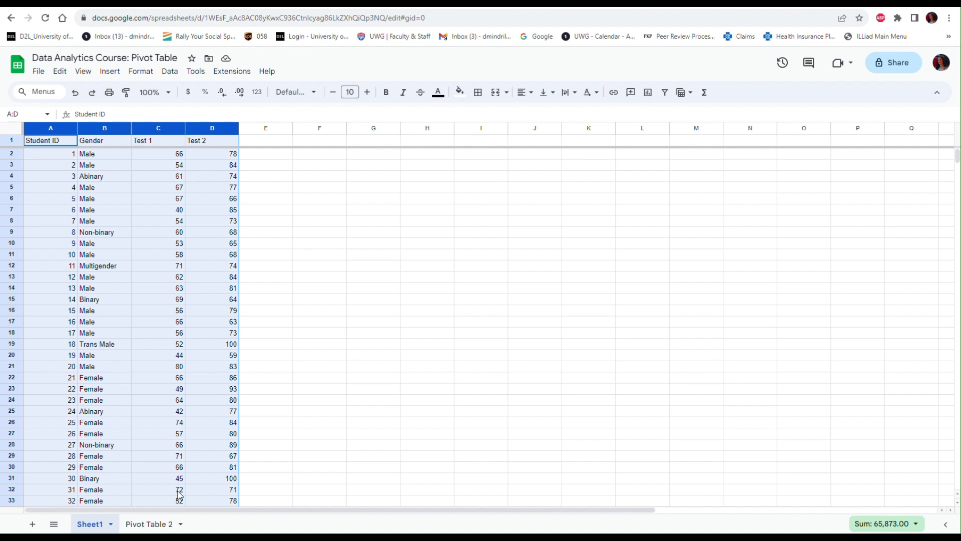
pyautogui.click(152, 524)
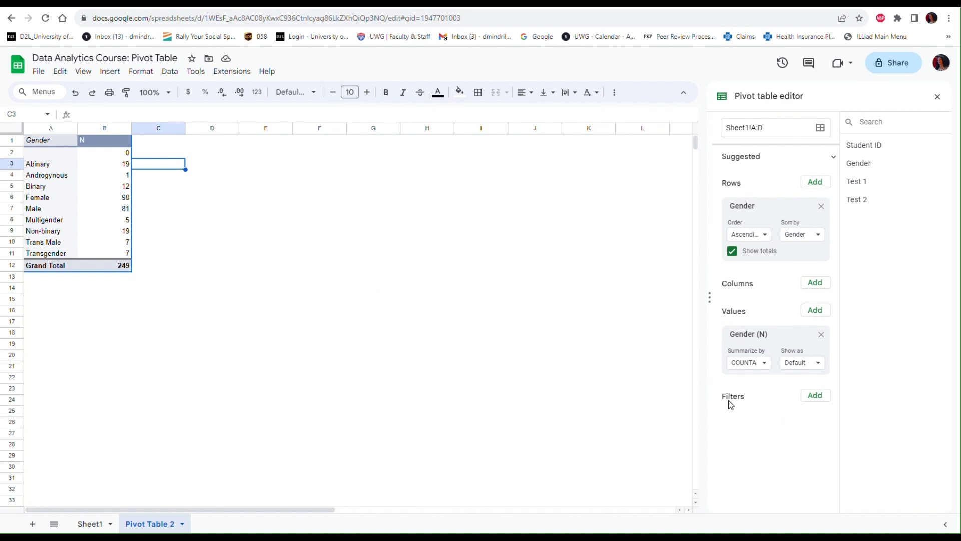
pyautogui.click(815, 395)
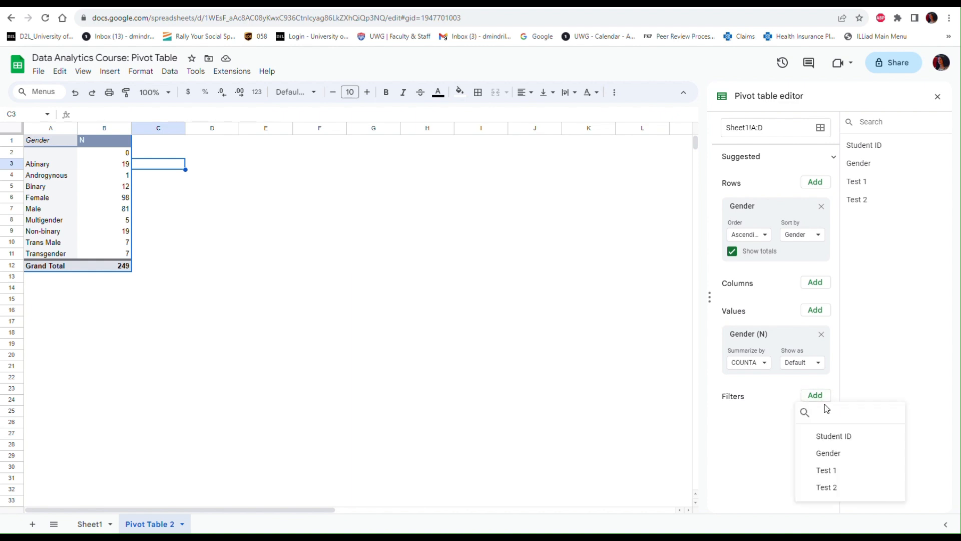
pyautogui.click(828, 453)
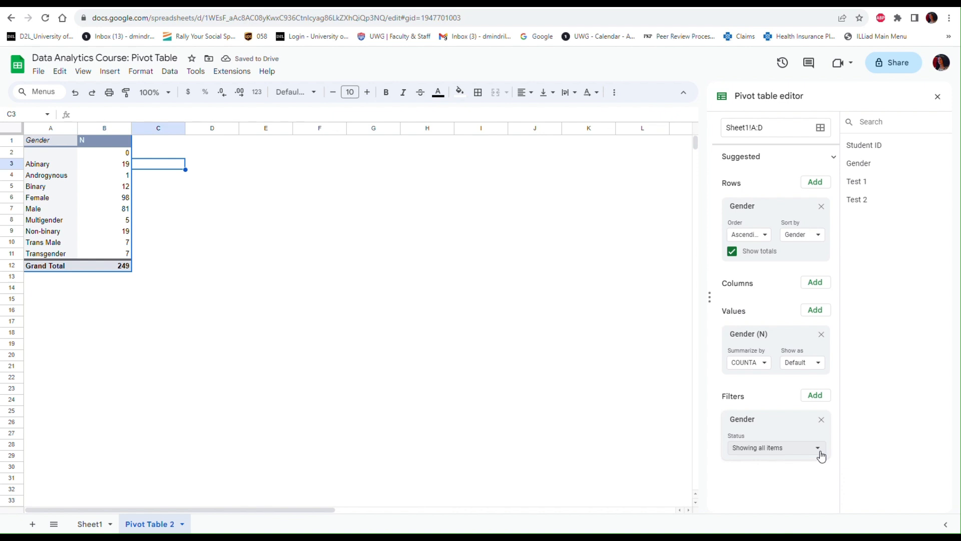
pyautogui.click(821, 453)
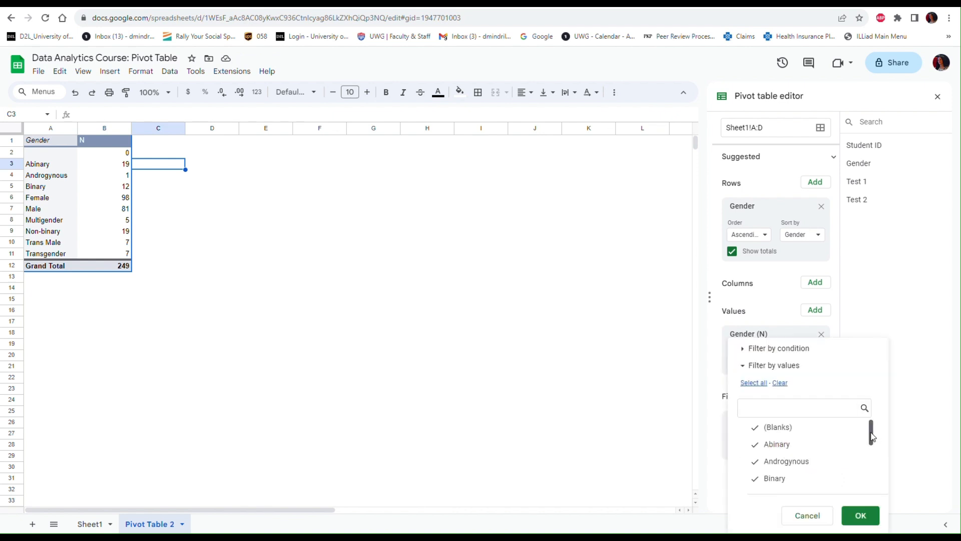
pyautogui.moveTo(874, 437)
pyautogui.mouseDown()
pyautogui.moveTo(873, 485)
pyautogui.moveTo(871, 429)
pyautogui.mouseUp()
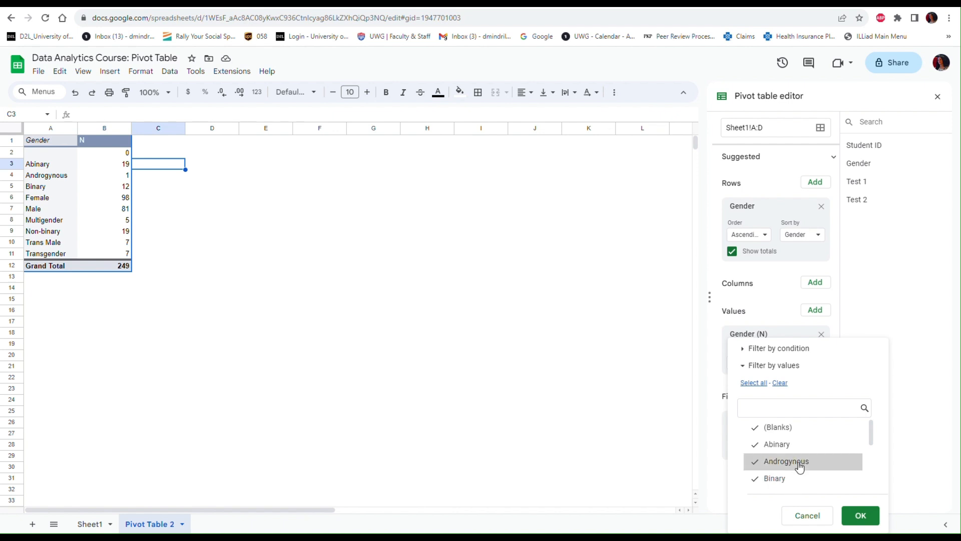
pyautogui.click(768, 429)
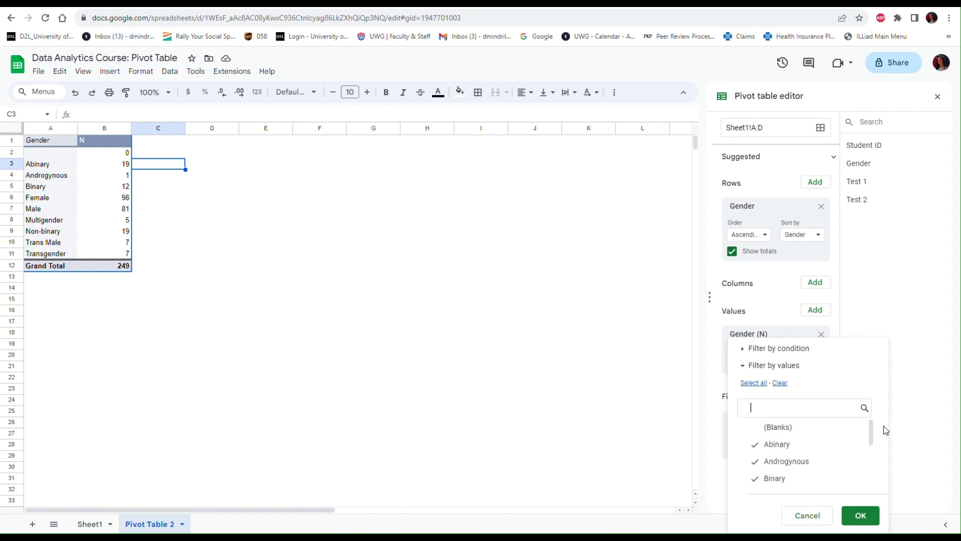
pyautogui.moveTo(871, 429); pyautogui.dragTo(875, 452)
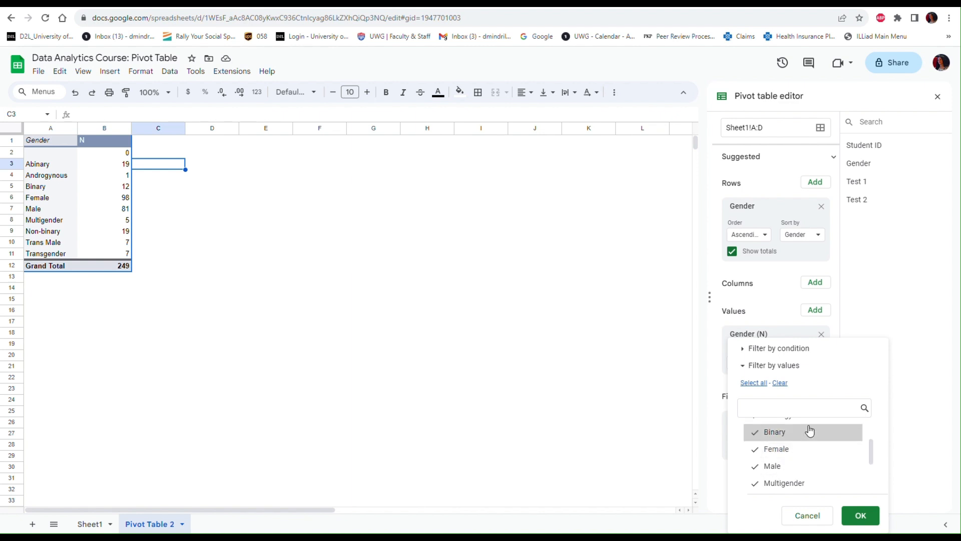
pyautogui.moveTo(871, 459)
pyautogui.mouseDown()
pyautogui.moveTo(874, 438)
pyautogui.moveTo(872, 479)
pyautogui.mouseUp()
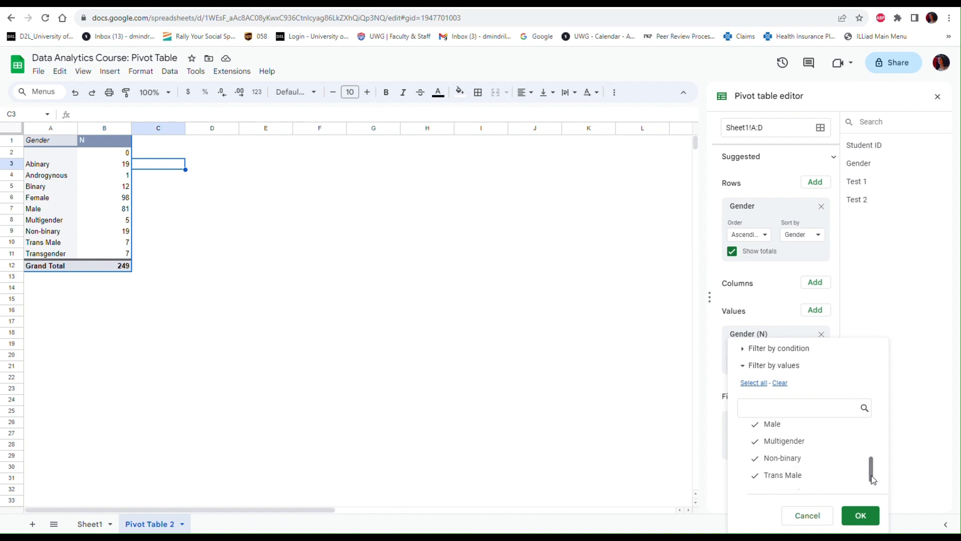
pyautogui.click(858, 512)
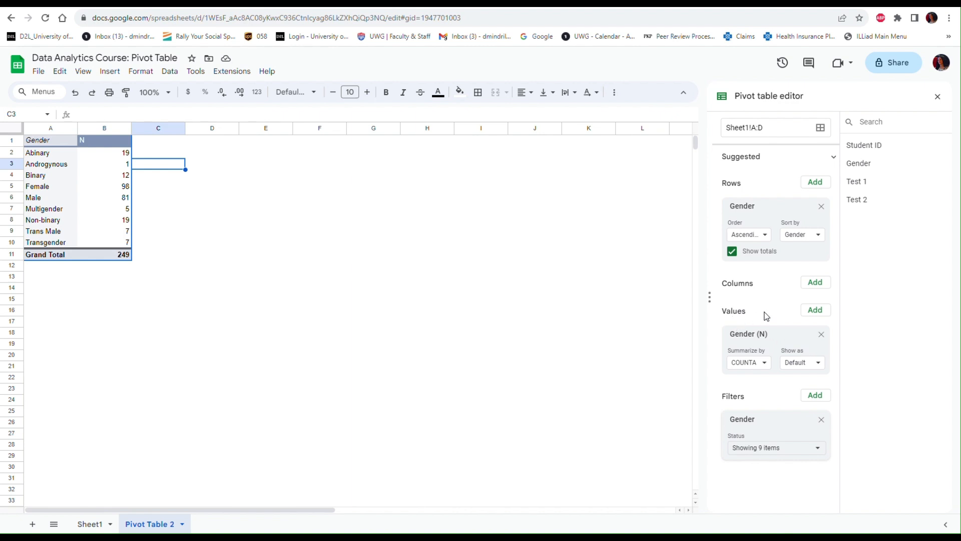
# Step: Add Test 2 as a second pivot table value, summarized by AVERAGE
pyautogui.click(815, 310)
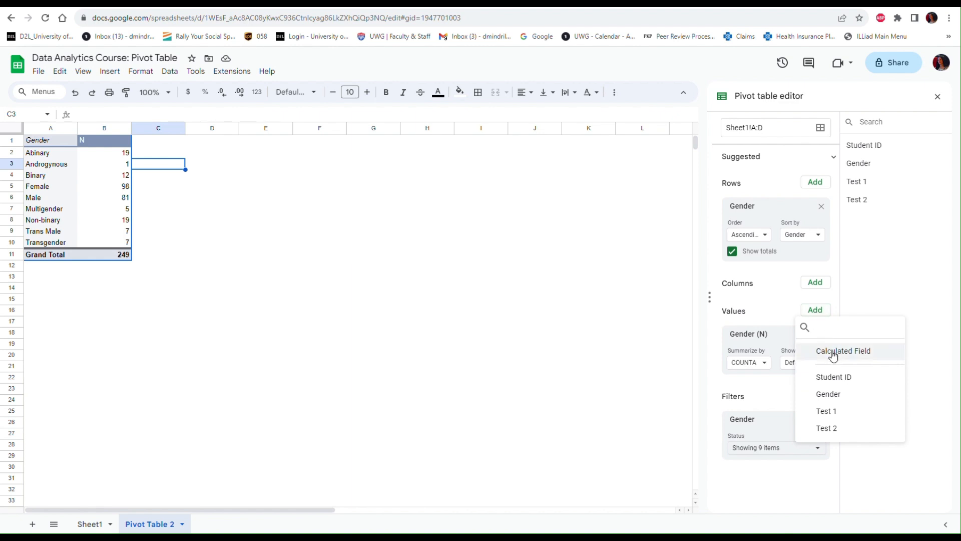
pyautogui.click(837, 428)
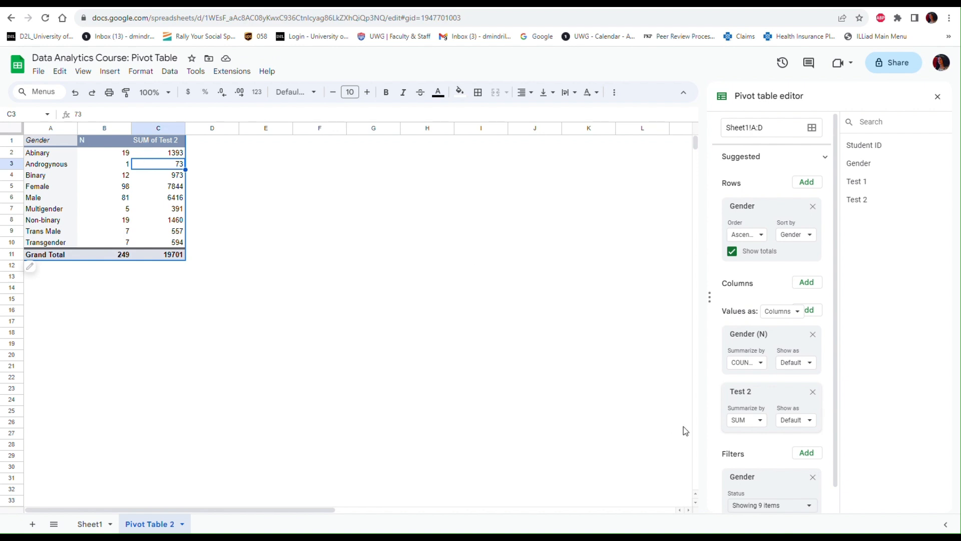
pyautogui.click(759, 422)
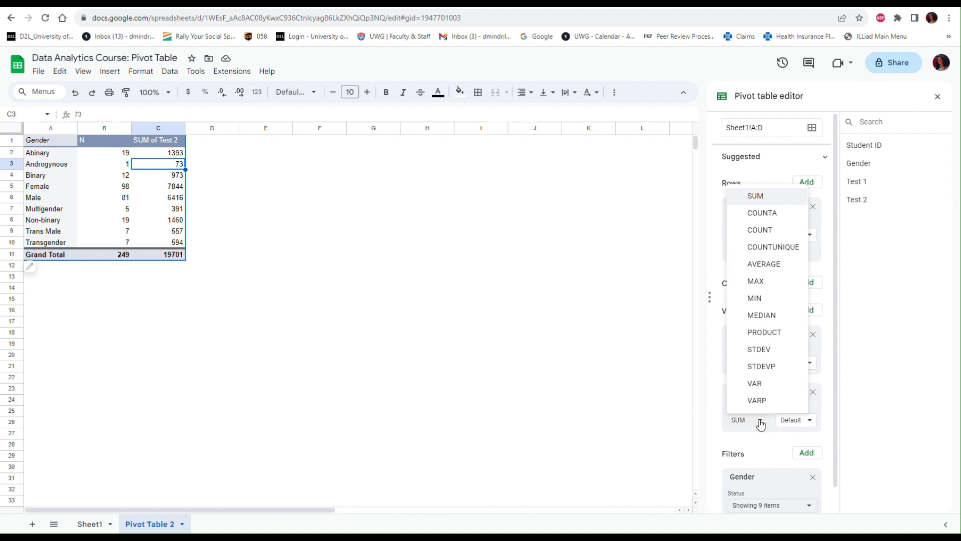
pyautogui.click(773, 268)
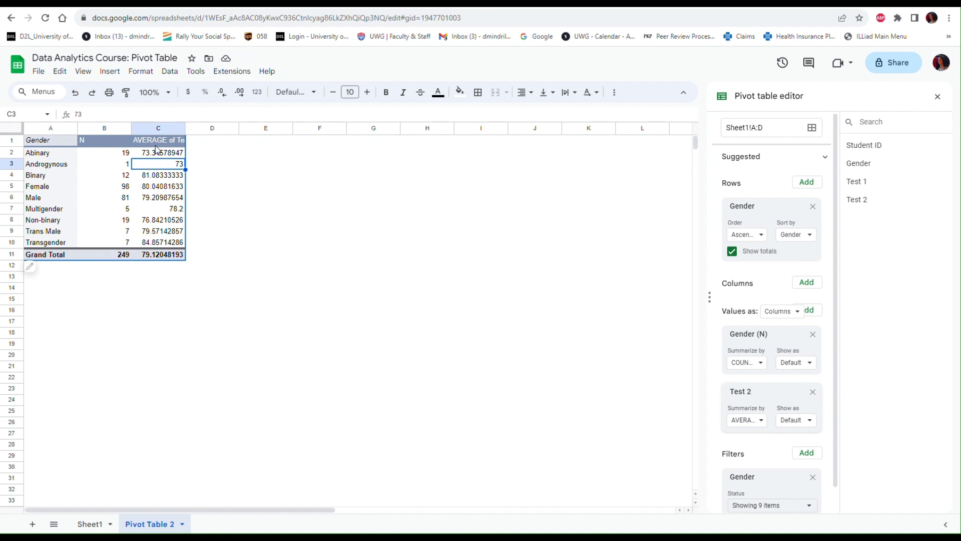
# Step: Reduce the Test 2 averages in column C to two decimal places
pyautogui.click(142, 130)
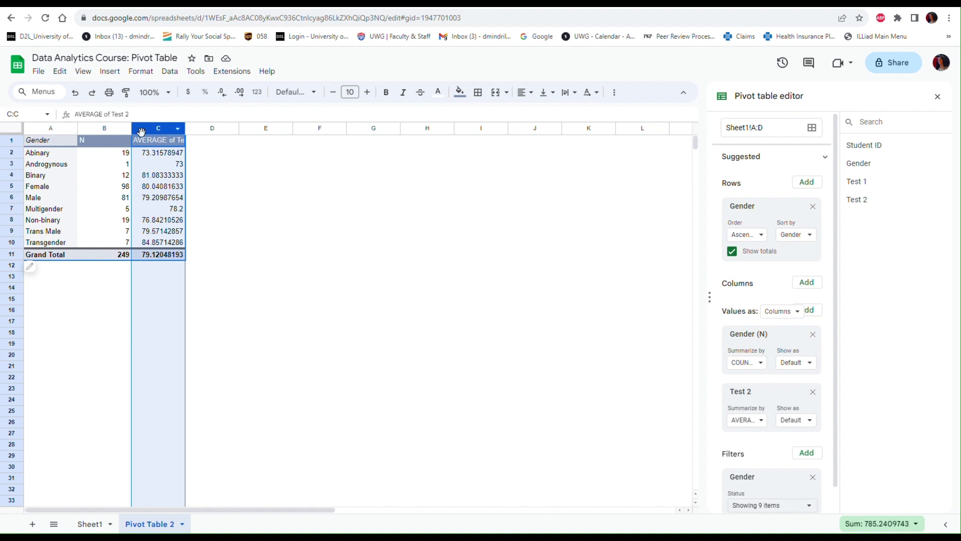
pyautogui.click(223, 97)
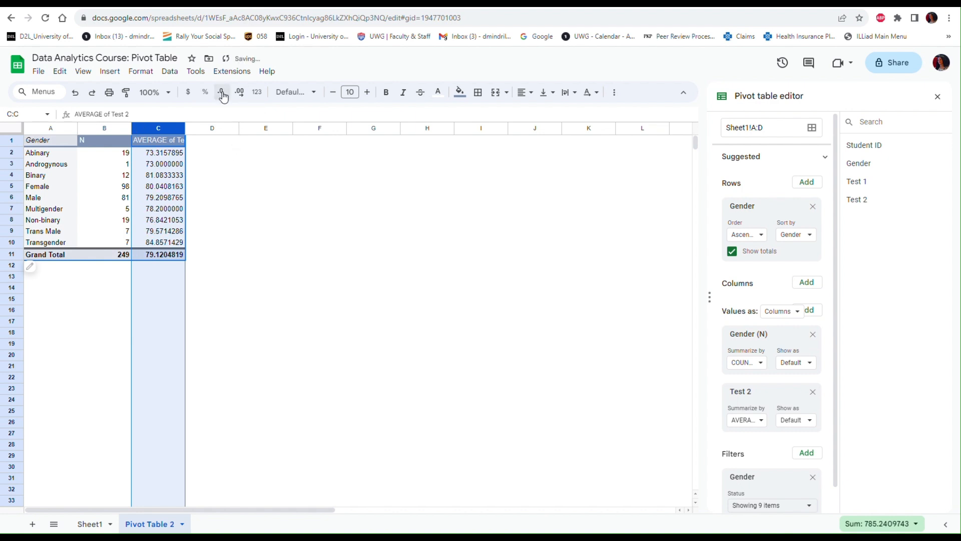
pyautogui.click(223, 96)
pyautogui.click(223, 97)
pyautogui.click(223, 97)
pyautogui.click(223, 97)
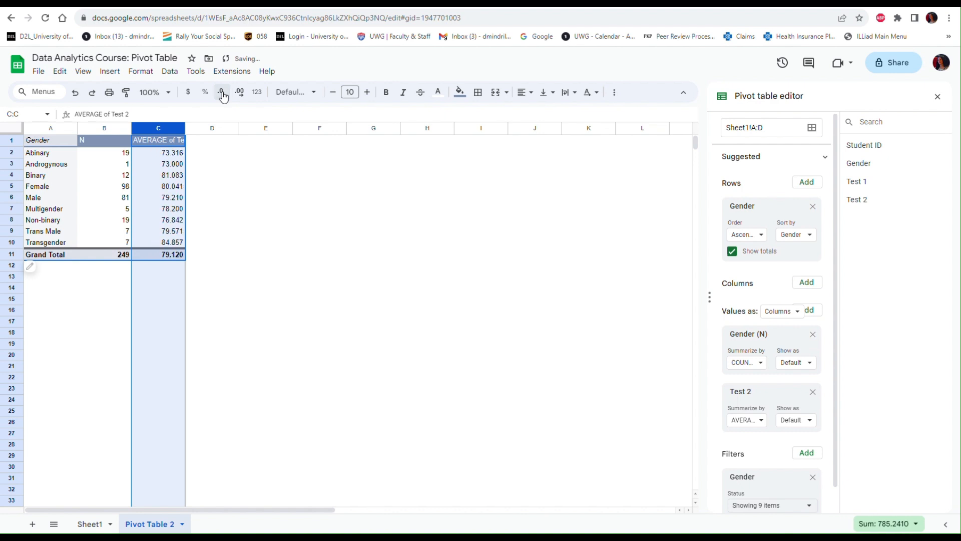
pyautogui.click(224, 96)
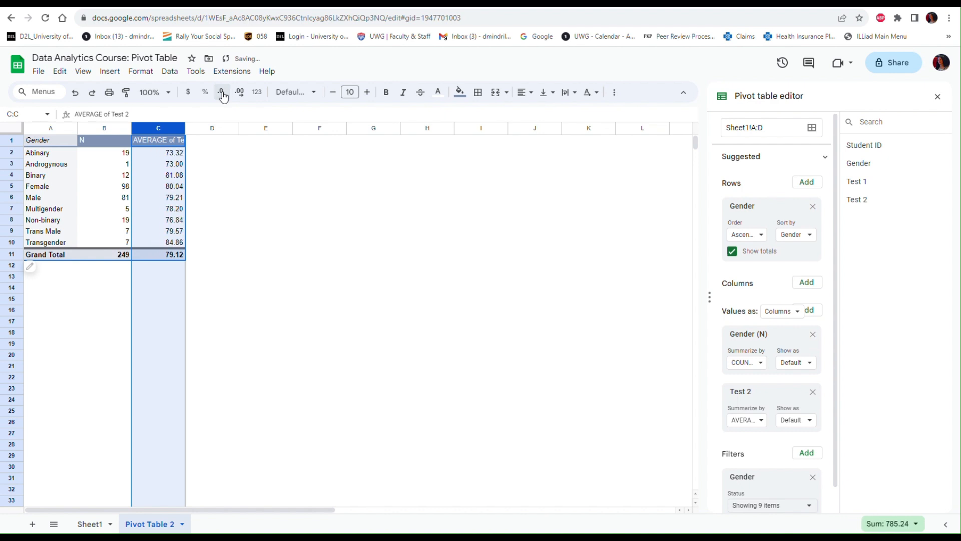
pyautogui.click(232, 176)
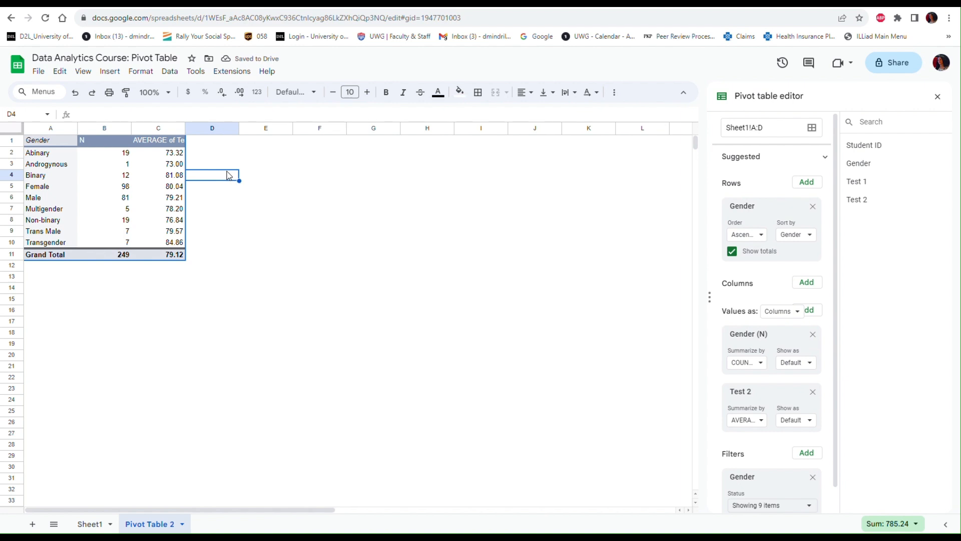
# Step: Rename the pivot table's AVERAGE of Test 2 column header in C1 to Average of Test 2
pyautogui.click(161, 144)
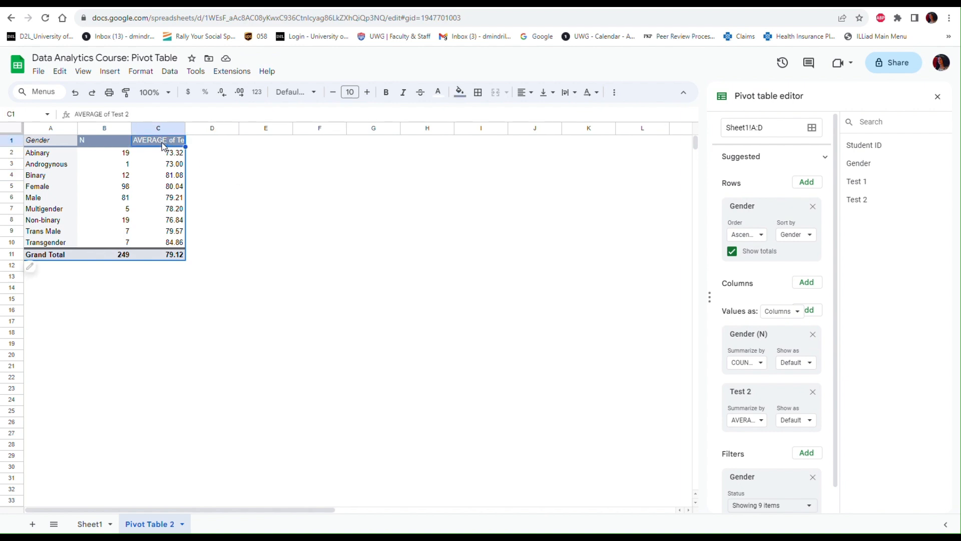
pyautogui.click(101, 115)
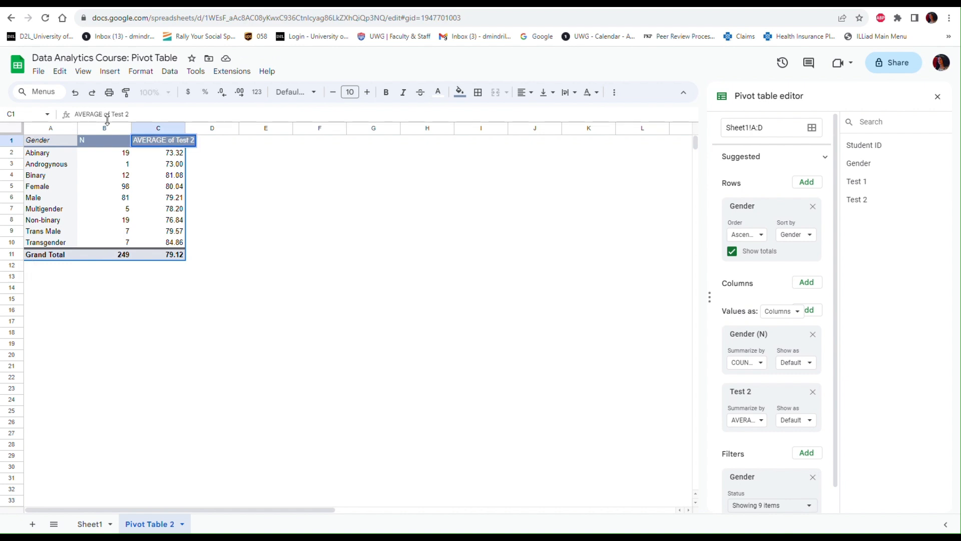
pyautogui.press('BackSpace')
pyautogui.press('BackSpace')
pyautogui.press('BackSpace')
pyautogui.press('BackSpace')
pyautogui.press('BackSpace')
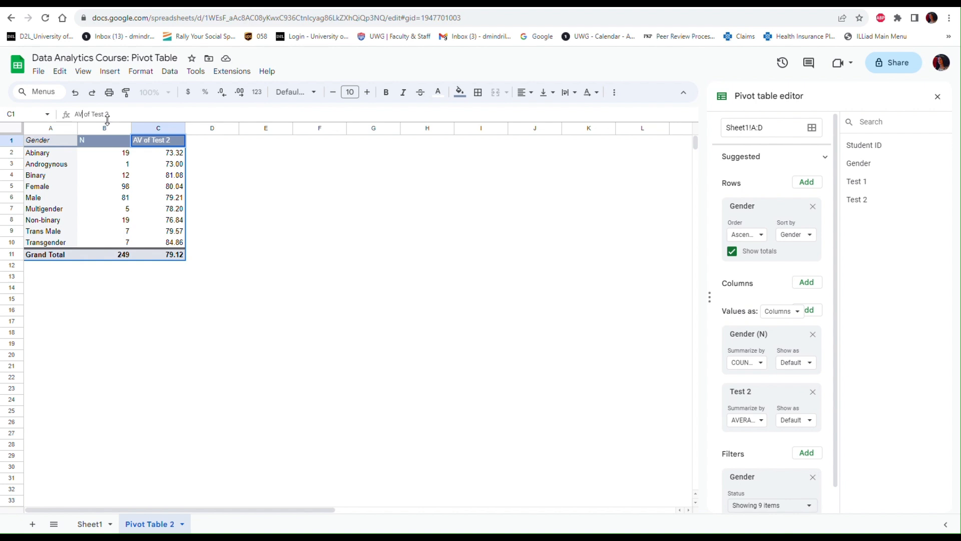
pyautogui.press('BackSpace')
pyautogui.write('verage')
pyautogui.press('Return')
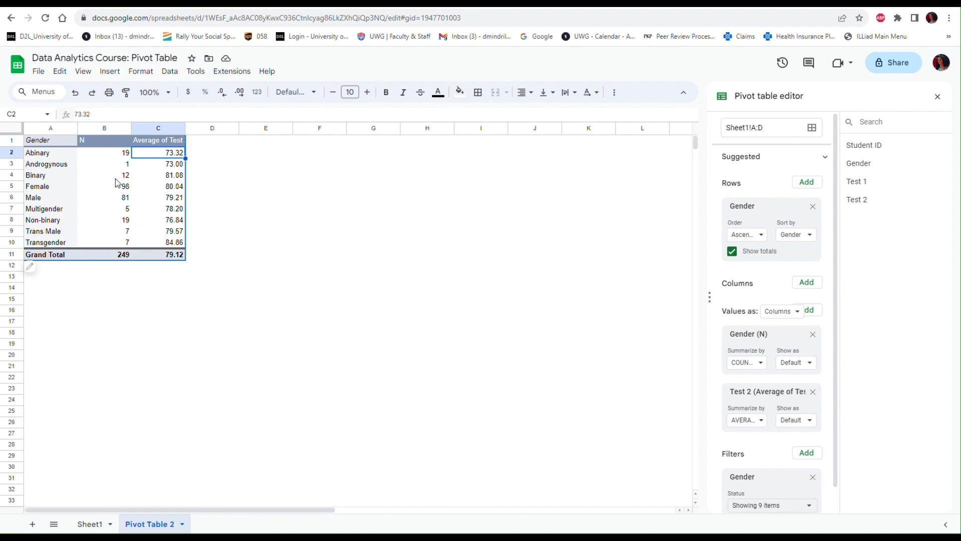
# Step: Insert a chart from the Gender and N columns in A1:B10, leaving out the Grand Total row
pyautogui.moveTo(43, 143); pyautogui.dragTo(115, 242)
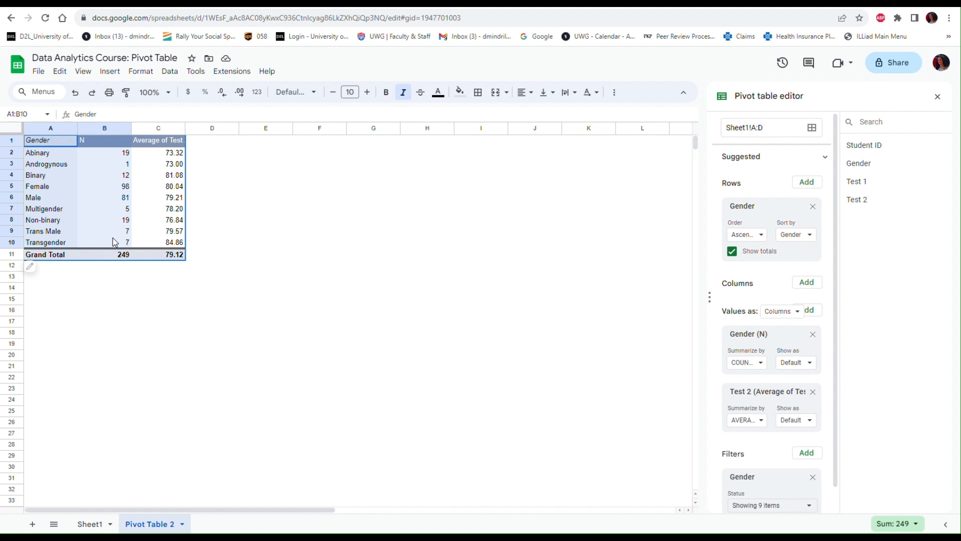
pyautogui.moveTo(114, 243); pyautogui.dragTo(113, 238)
pyautogui.click(109, 72)
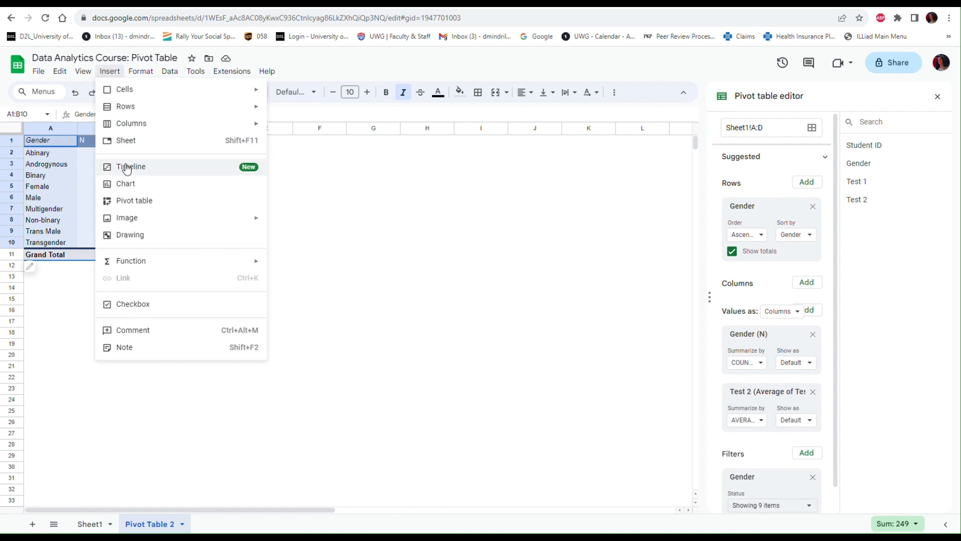
pyautogui.click(134, 190)
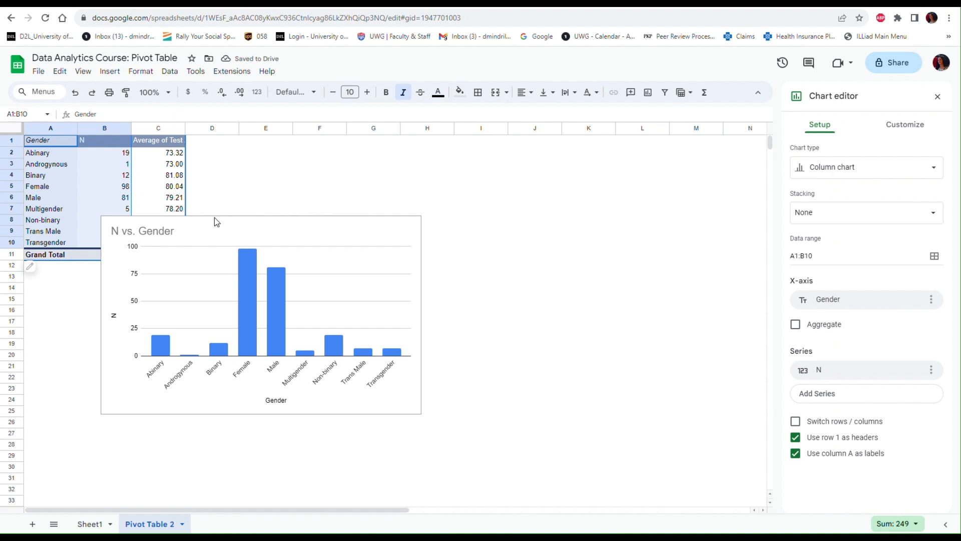
# Step: Move the new chart clear of the pivot table into the empty cells beside it and change its type to pie chart
pyautogui.click(229, 220)
pyautogui.moveTo(211, 223); pyautogui.dragTo(361, 167)
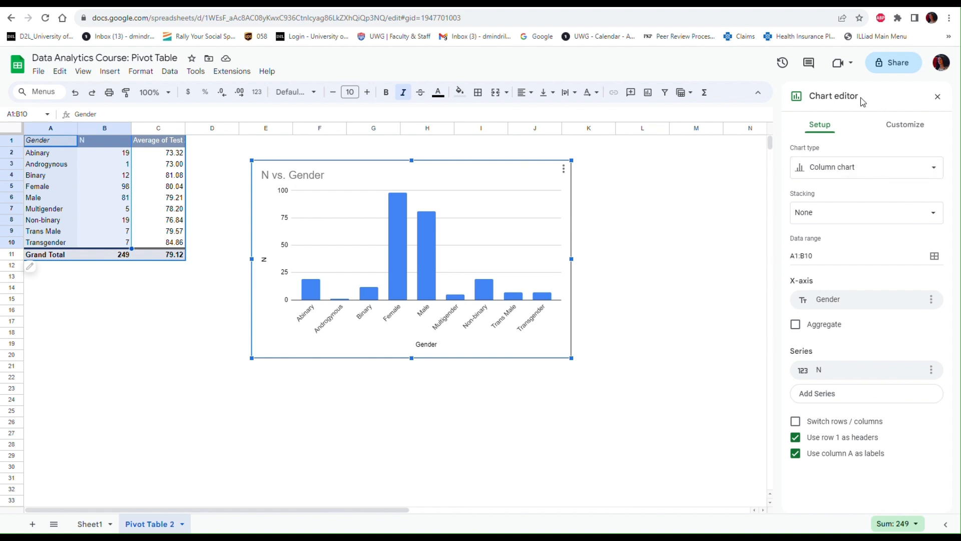
pyautogui.click(932, 169)
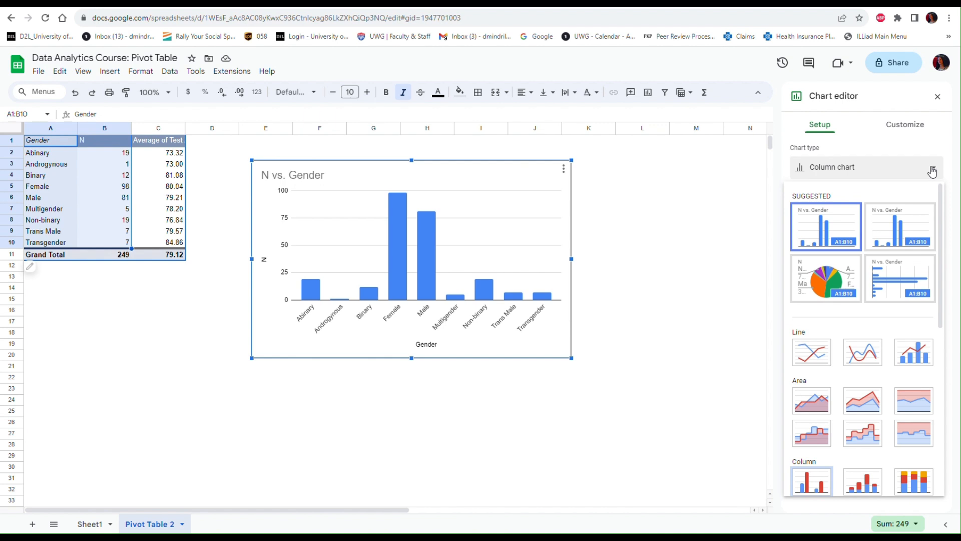
pyautogui.click(833, 282)
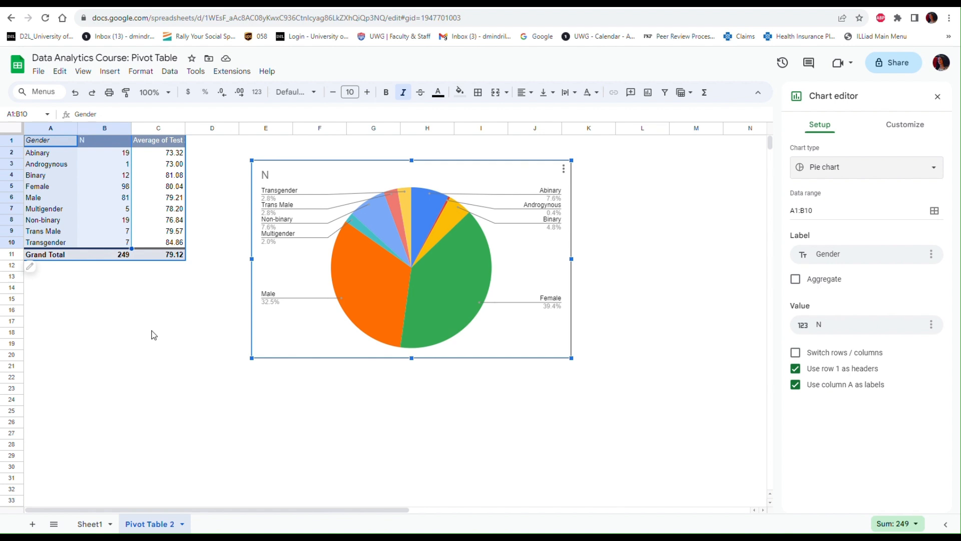
# Step: Reopen the pivot table's editing settings and add Test 2 as a second filter
pyautogui.moveTo(30, 274)
pyautogui.click(51, 273)
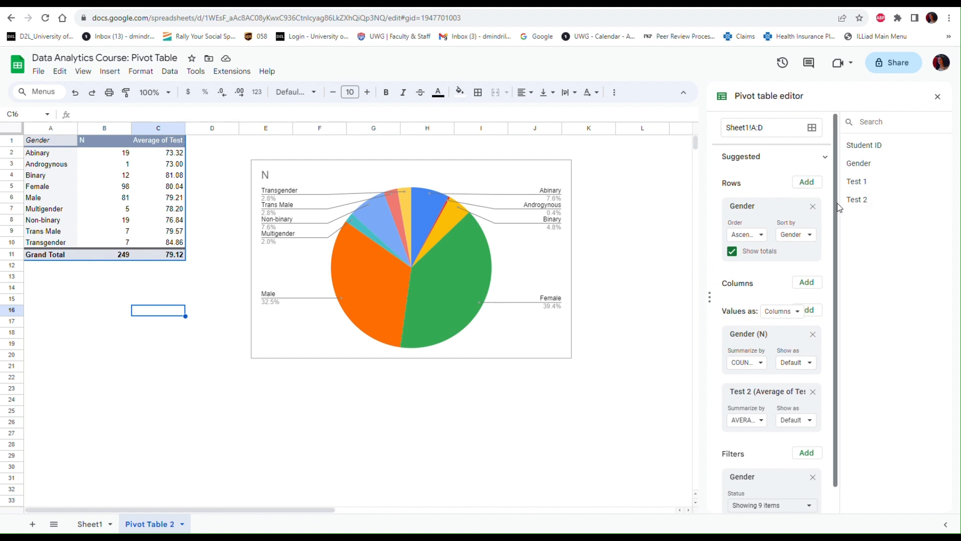
pyautogui.moveTo(834, 210); pyautogui.dragTo(842, 280)
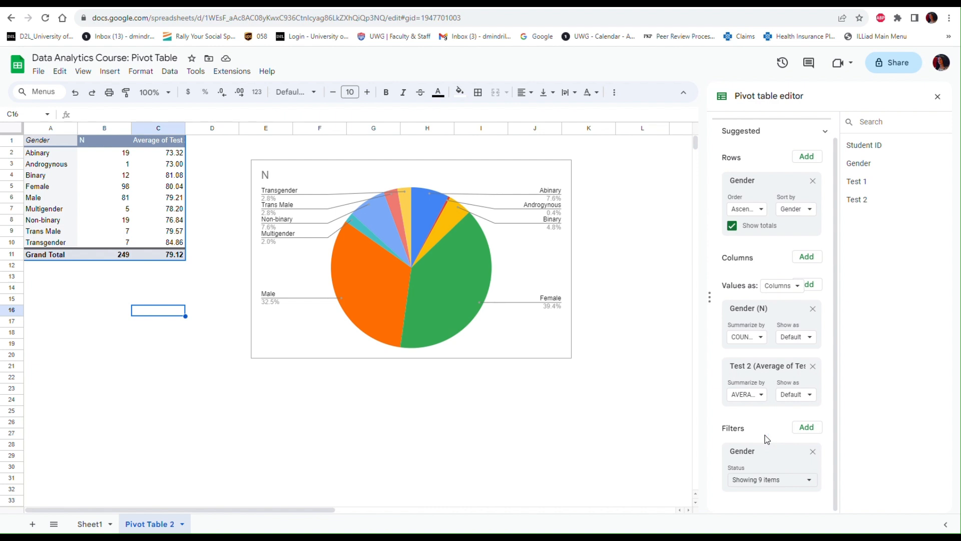
pyautogui.click(807, 434)
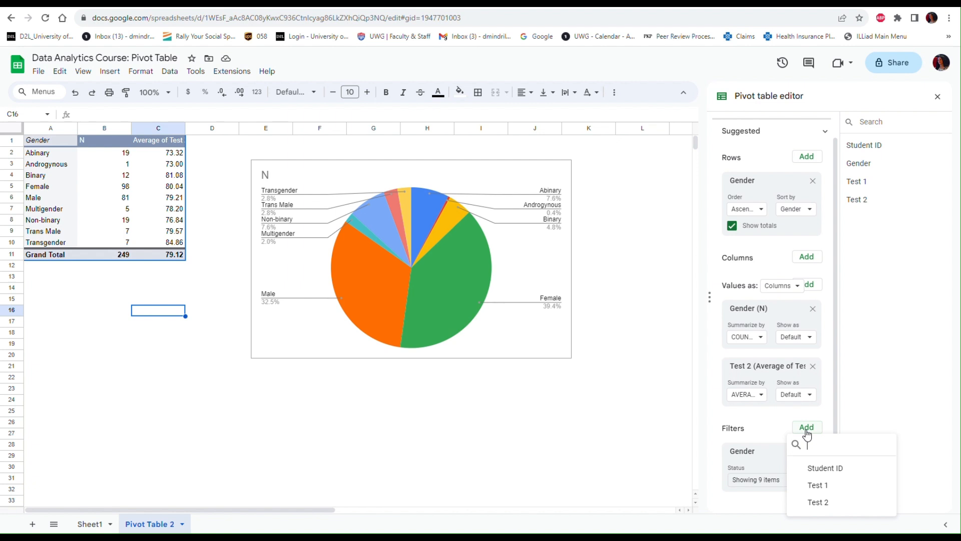
pyautogui.click(818, 502)
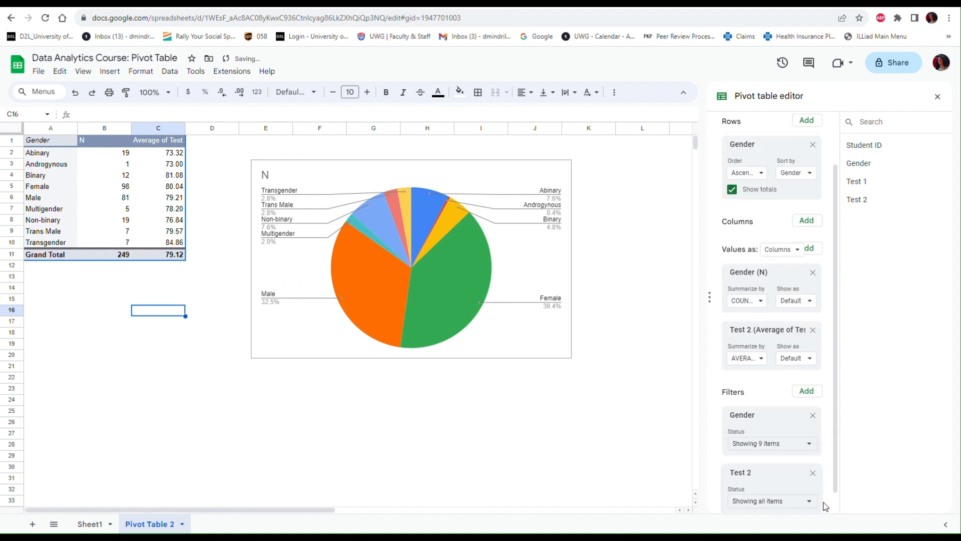
pyautogui.scroll(-1, 787, 452)
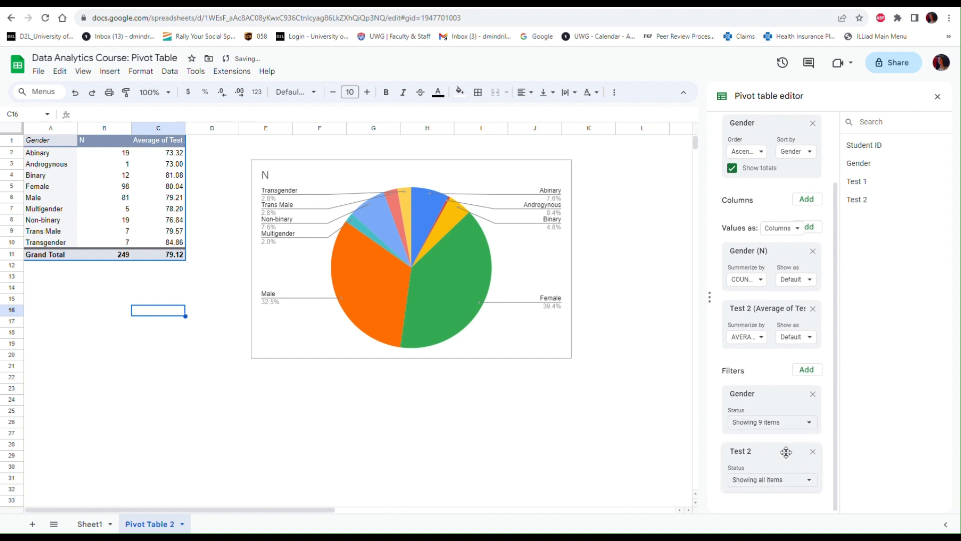
# Step: Apply a greater than or equal to 60 condition to the Test 2 filter, and remove that filter again after viewing its effect
pyautogui.click(810, 482)
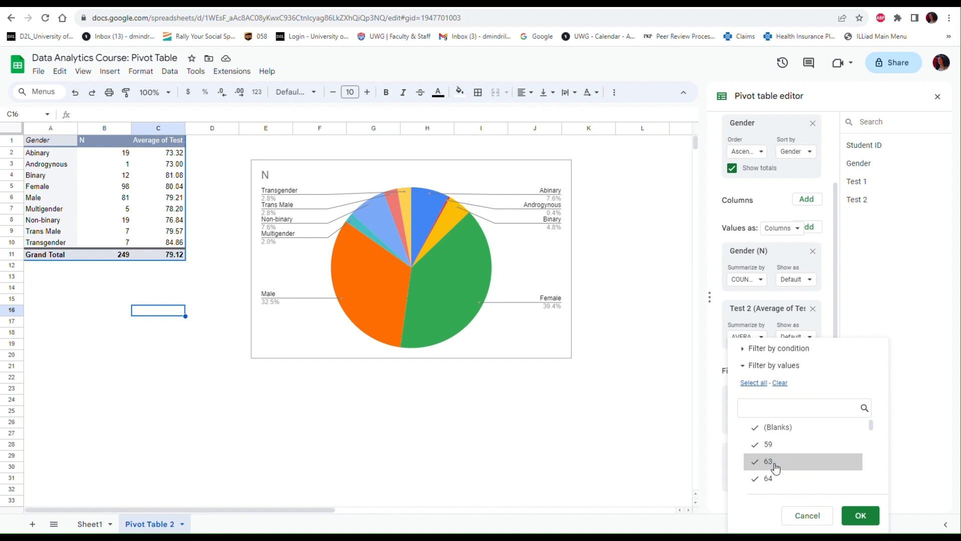
pyautogui.click(744, 350)
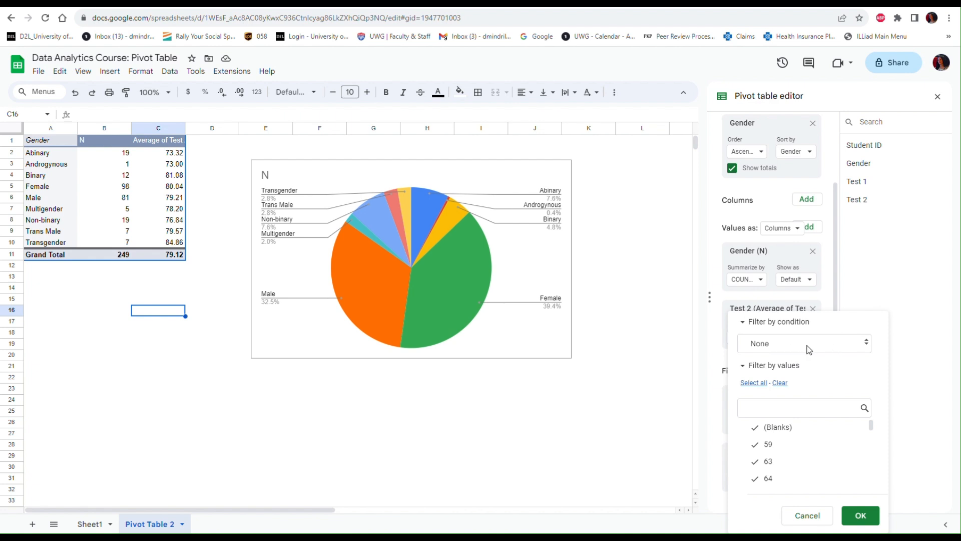
pyautogui.click(869, 348)
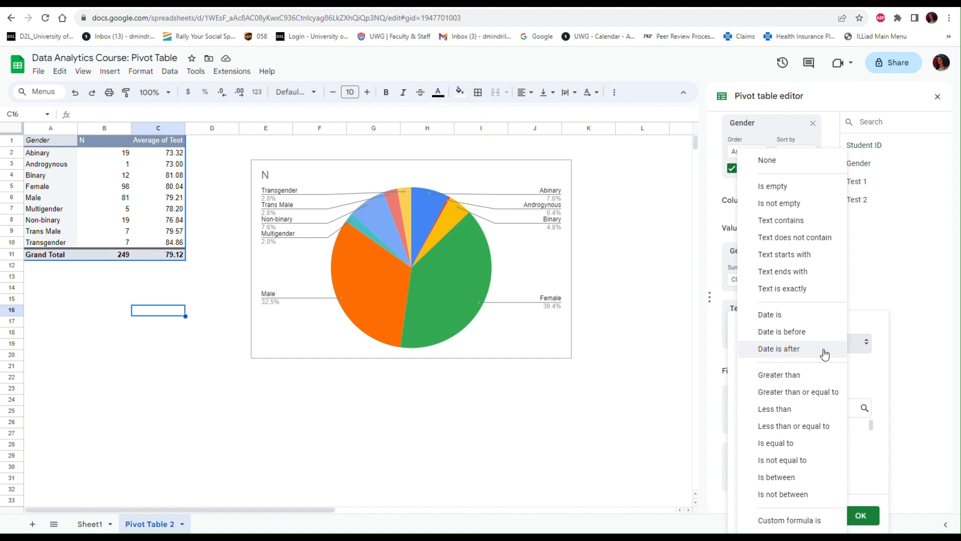
pyautogui.click(805, 392)
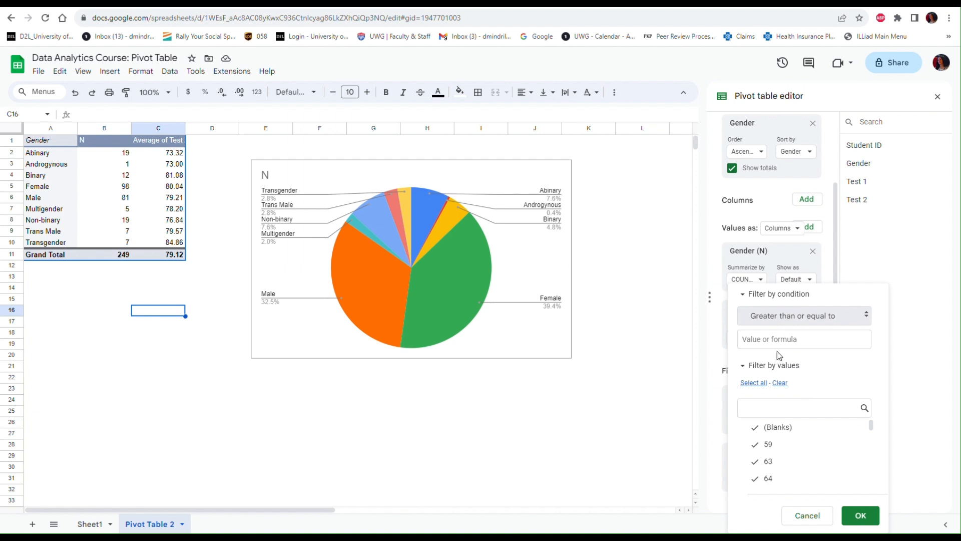
pyautogui.click(761, 339)
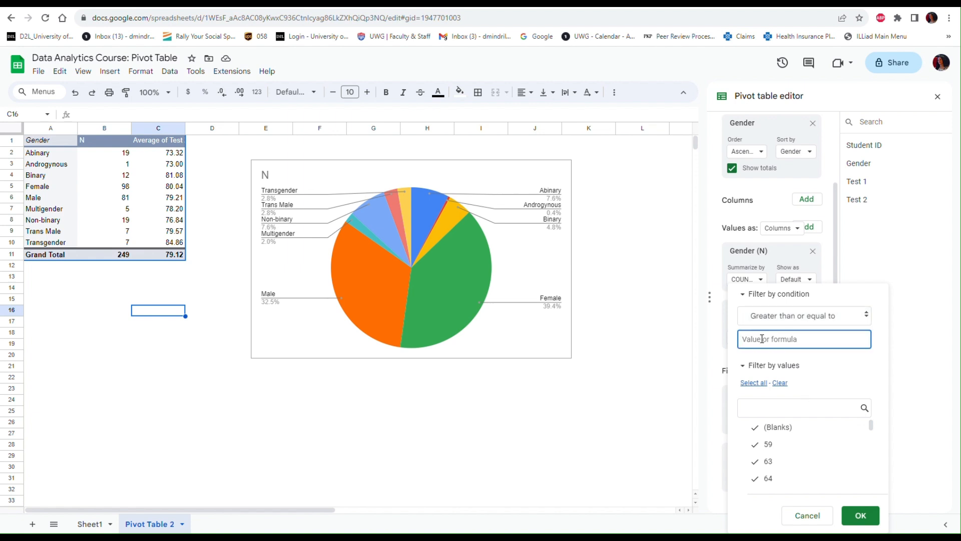
pyautogui.write('60')
pyautogui.click(862, 515)
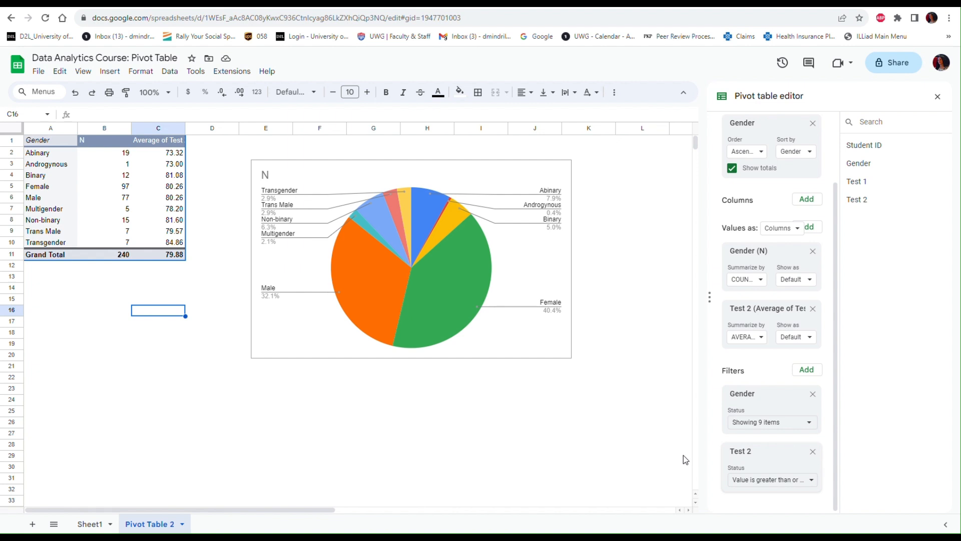
pyautogui.click(813, 453)
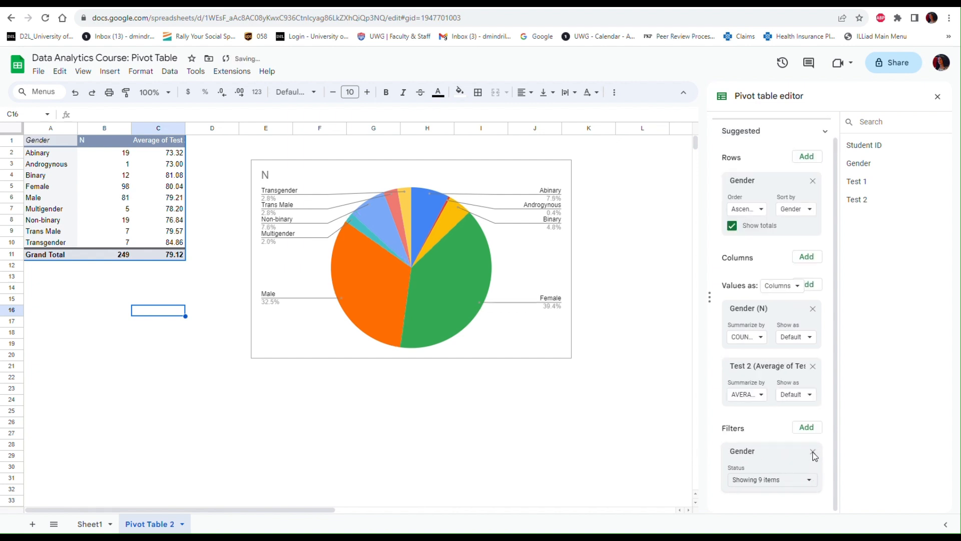